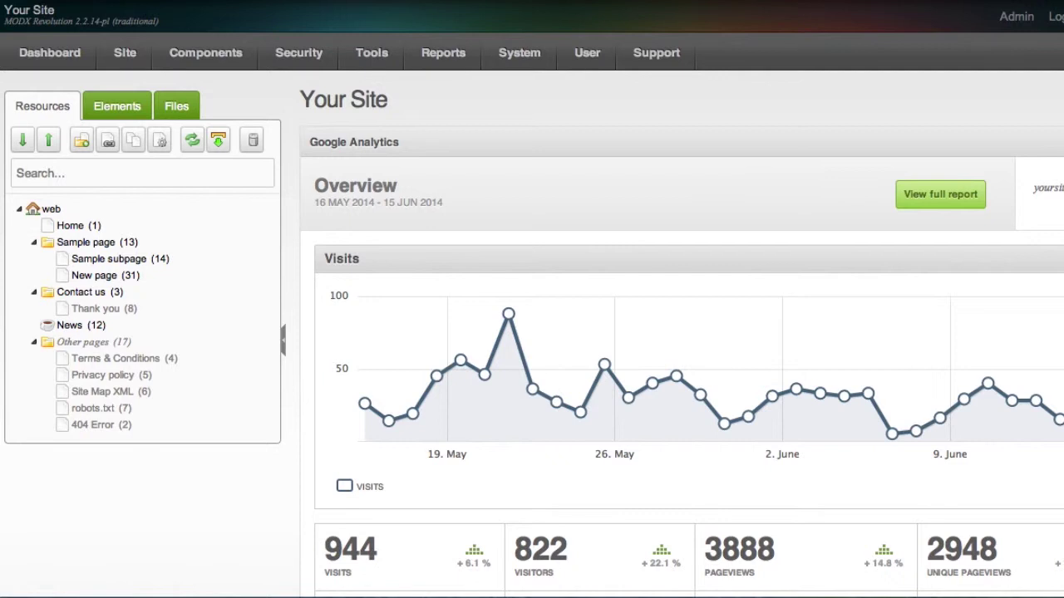
Step: Open the Sample subpage and view its Template Variables, where the Images slideshow lists Example Slide 2 and Example Slide
left_click(96, 261)
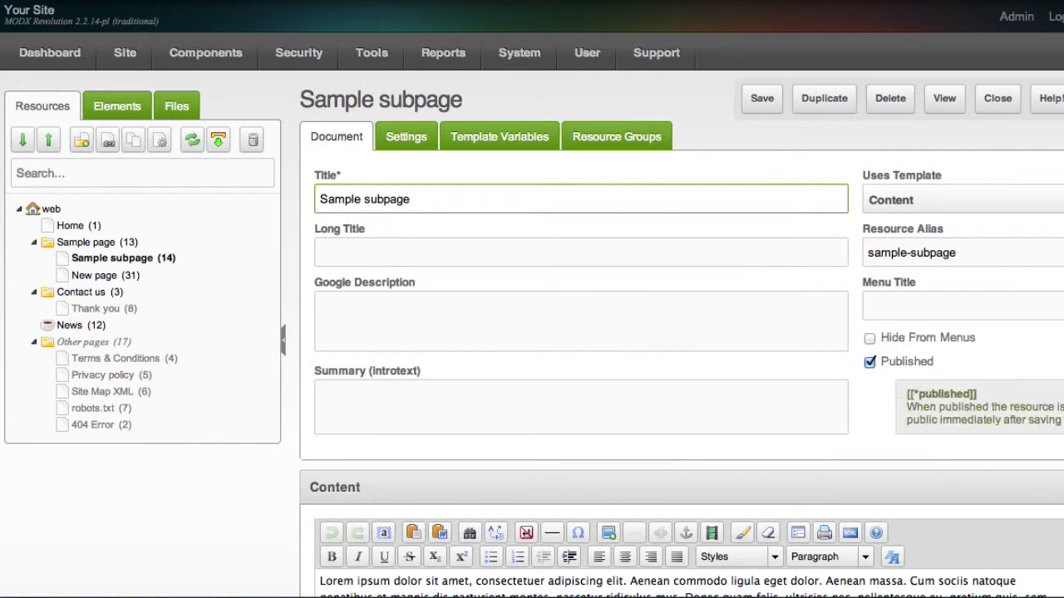
scroll(888, 308, "down", 5)
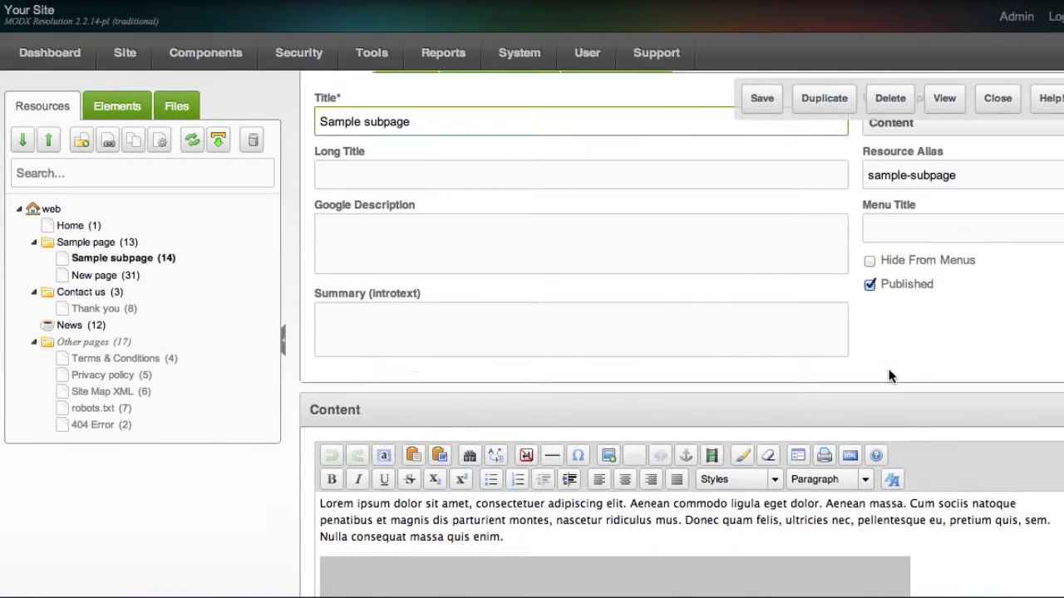
scroll(886, 372, "down", 6)
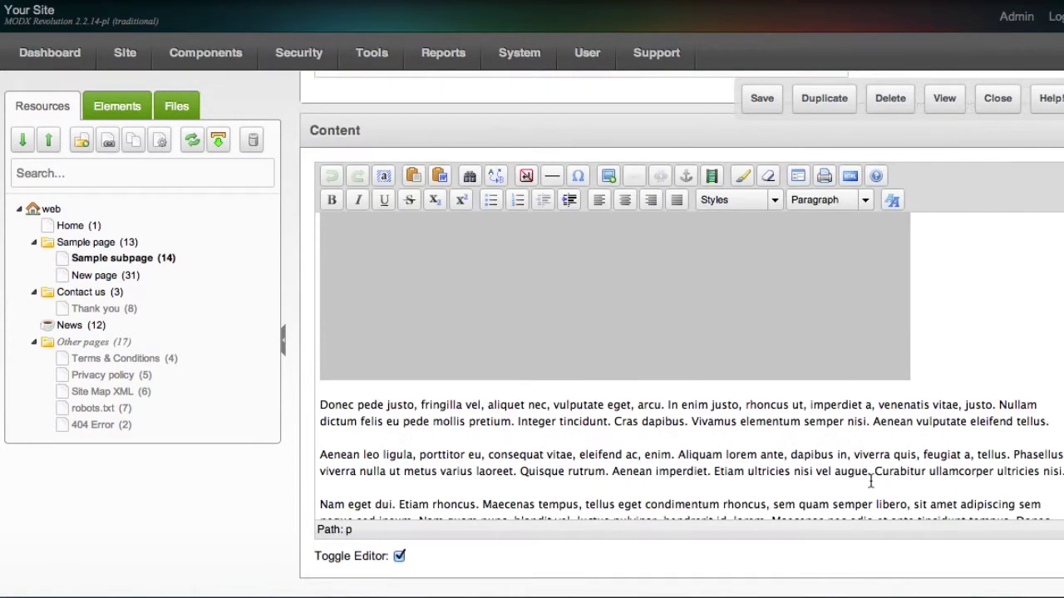
scroll(646, 496, "up", 10)
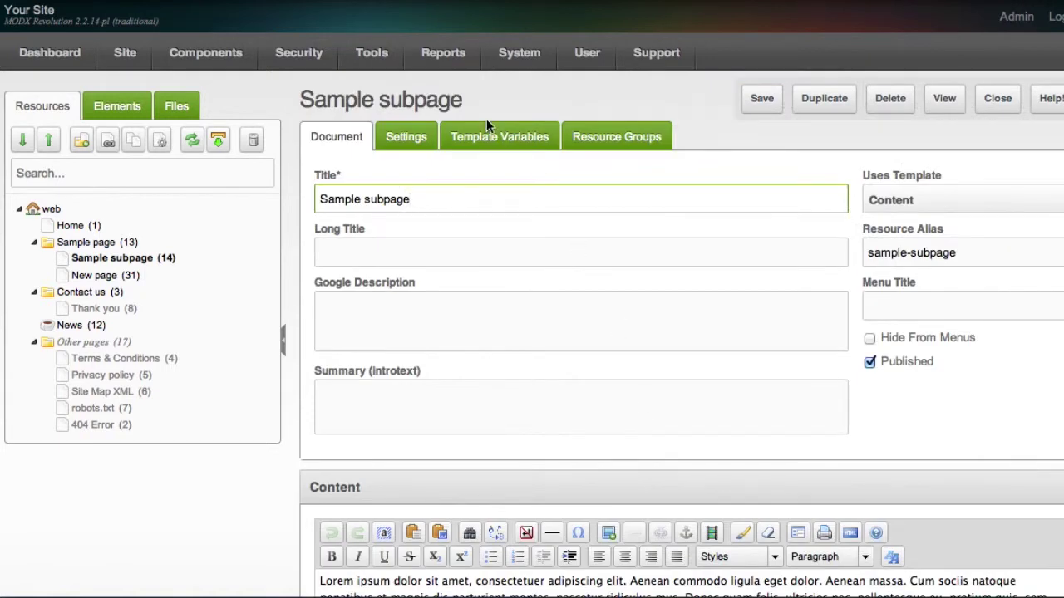
left_click(487, 146)
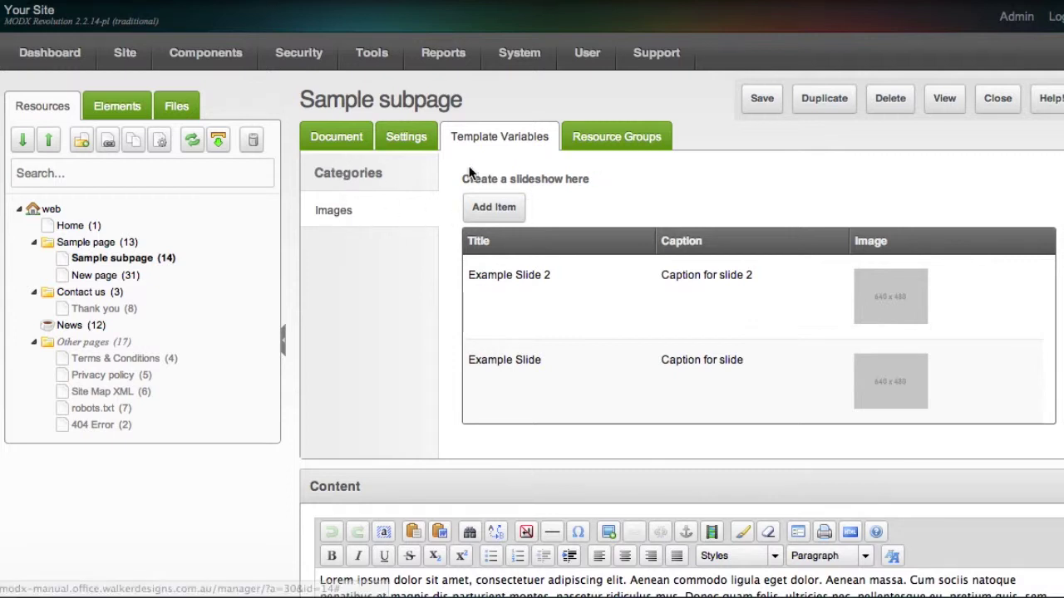
triple_click(597, 179)
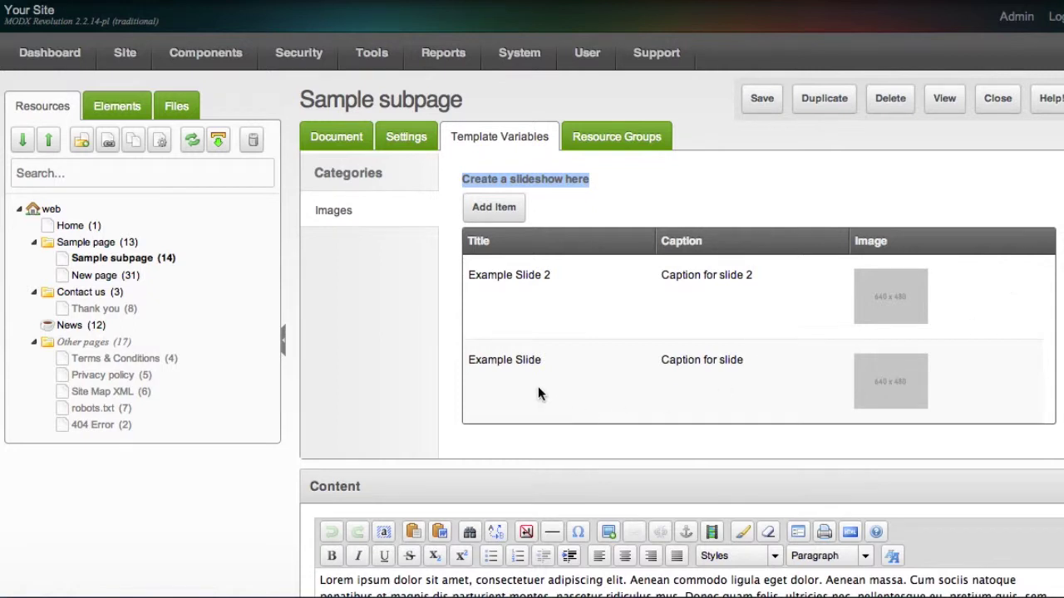
Step: Start a new slideshow item and inspect its title and caption fields
left_click(490, 210)
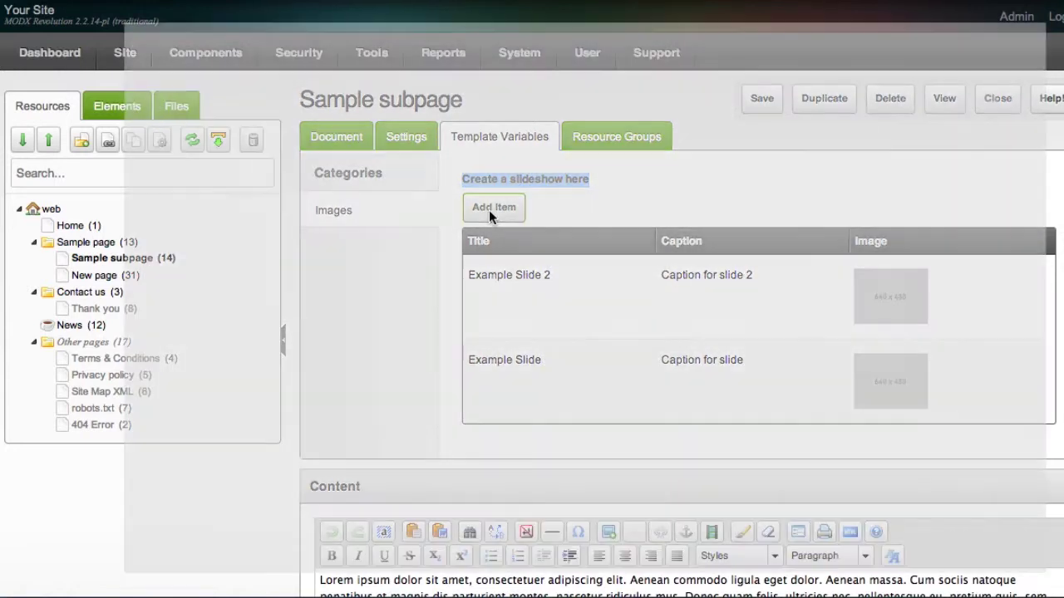
left_click(513, 130)
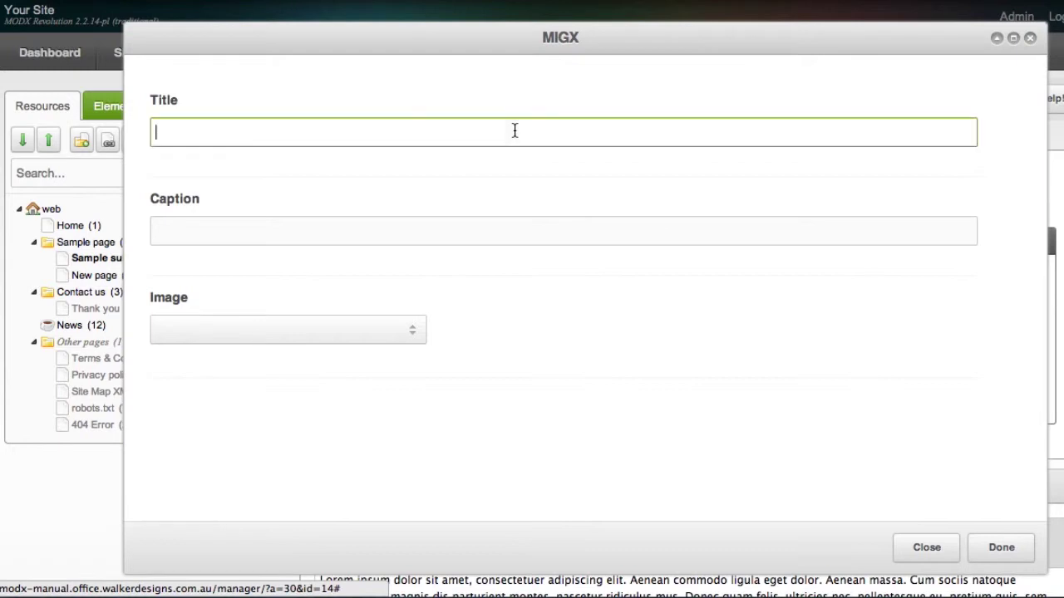
left_click(494, 236)
left_click(467, 126)
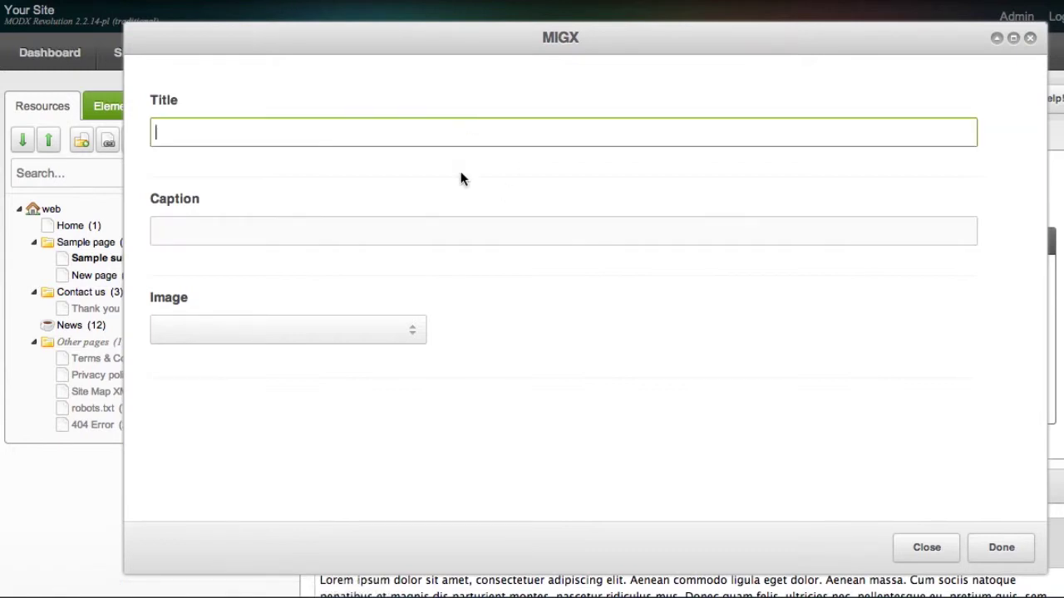
left_click(449, 226)
left_click(536, 430)
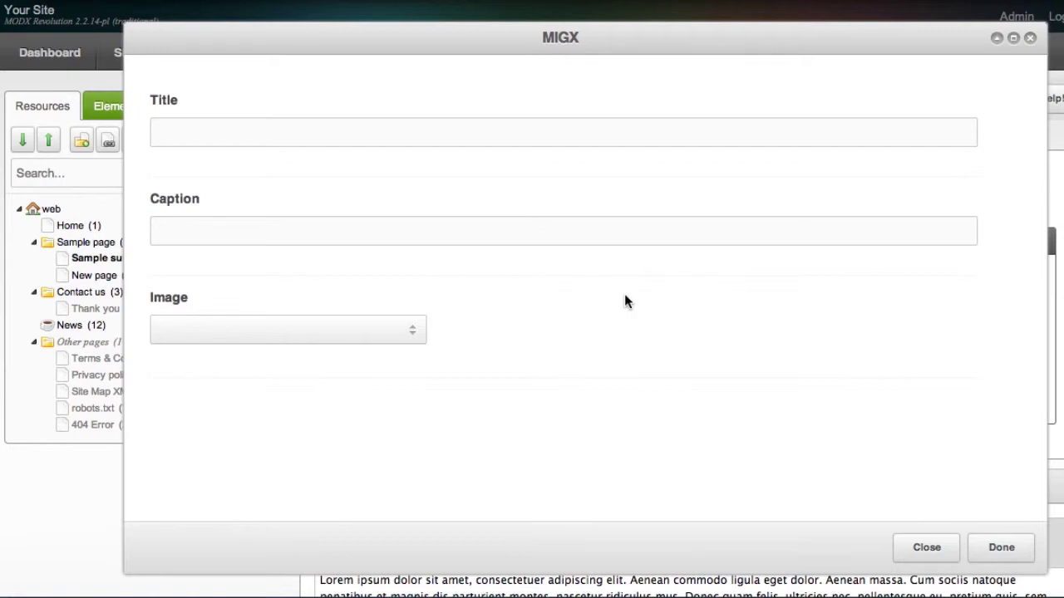
Step: Enter the title 'Image title' and the caption 'Example caption for the image'
left_click(628, 131)
type("ImgE")
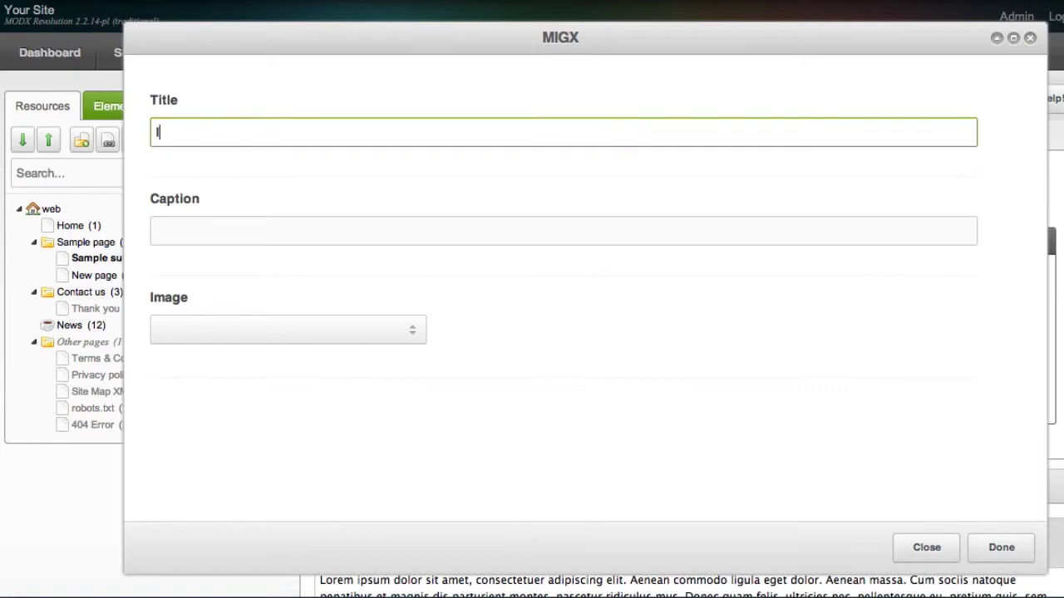
key("BackSpace")
key("BackSpace")
type("A")
key("BackSpace")
key("BackSpace")
key("BackSpace")
type("Image title")
key("Tab")
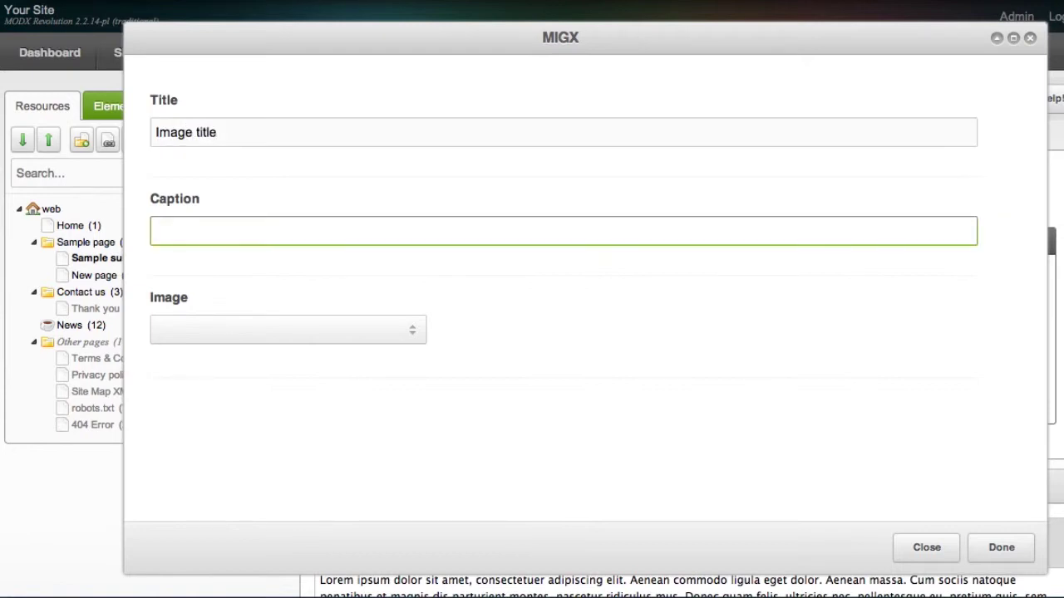
type("Example cap")
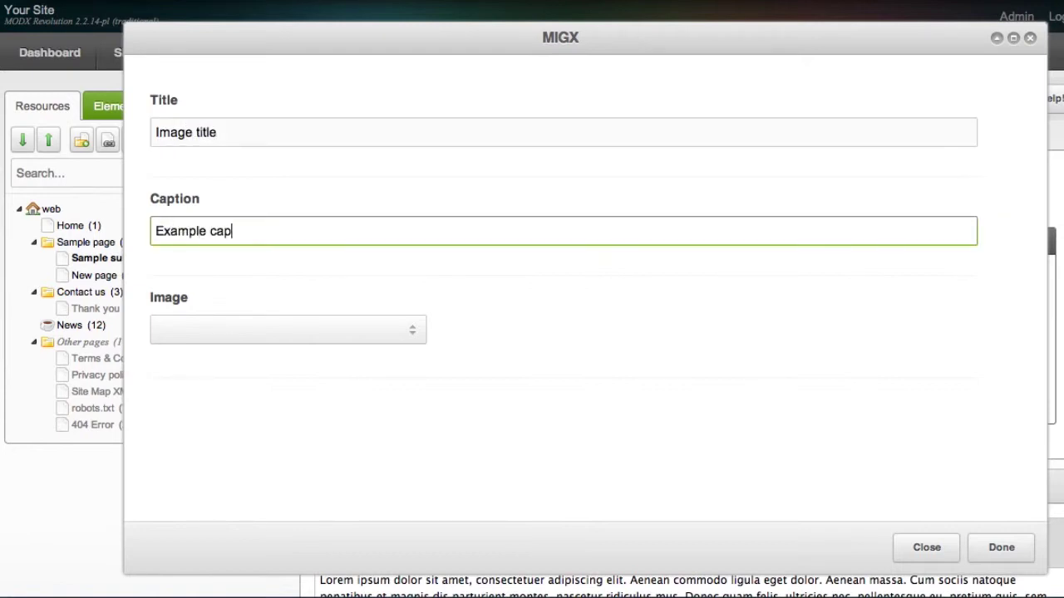
type("tion for the image")
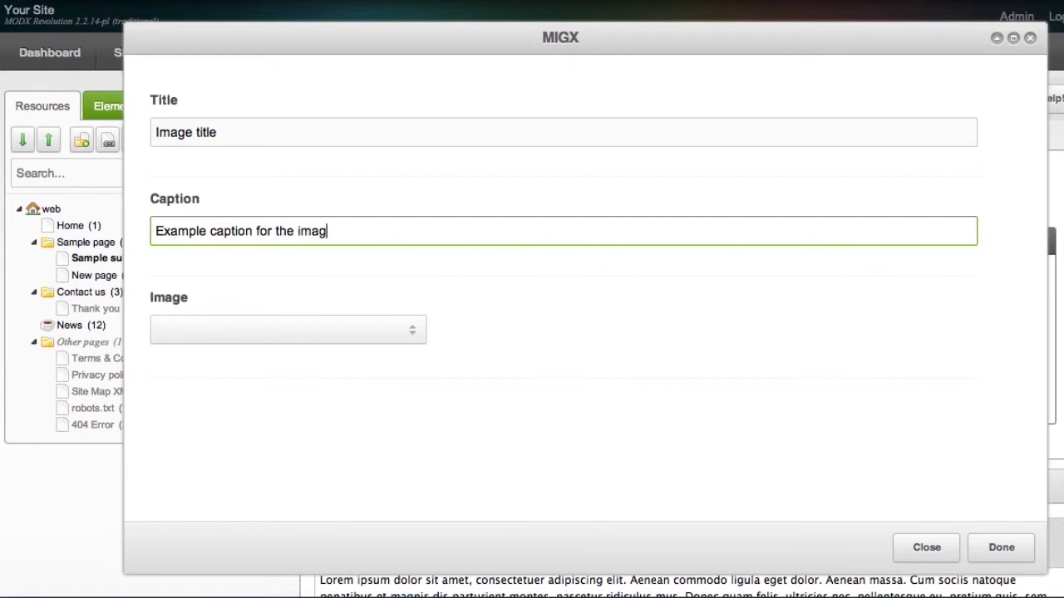
Step: Choose 420x270.gif as the slide image and add the slide to the slideshow
left_click(410, 335)
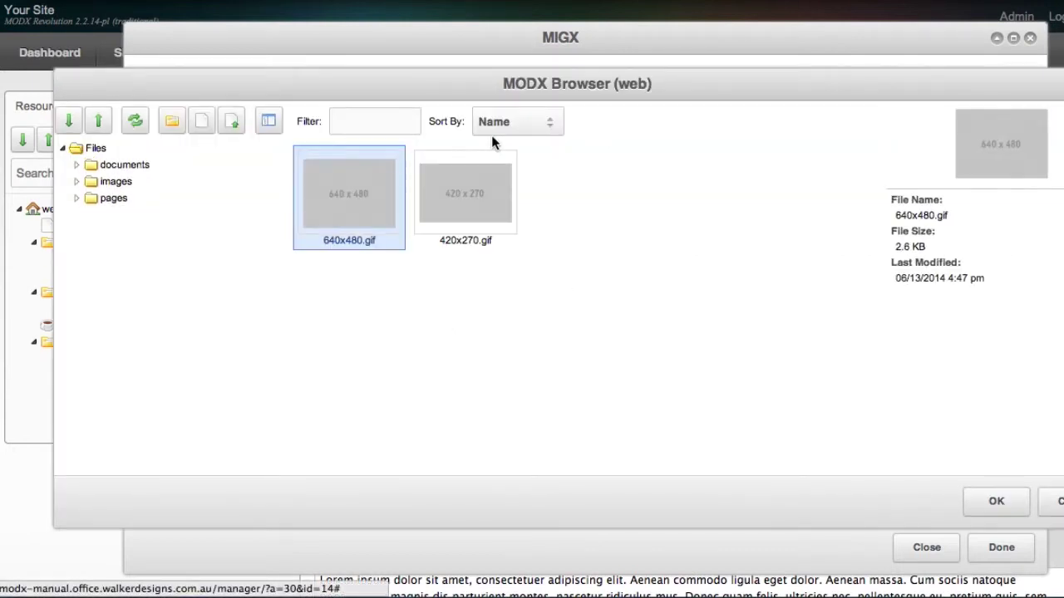
double_click(474, 200)
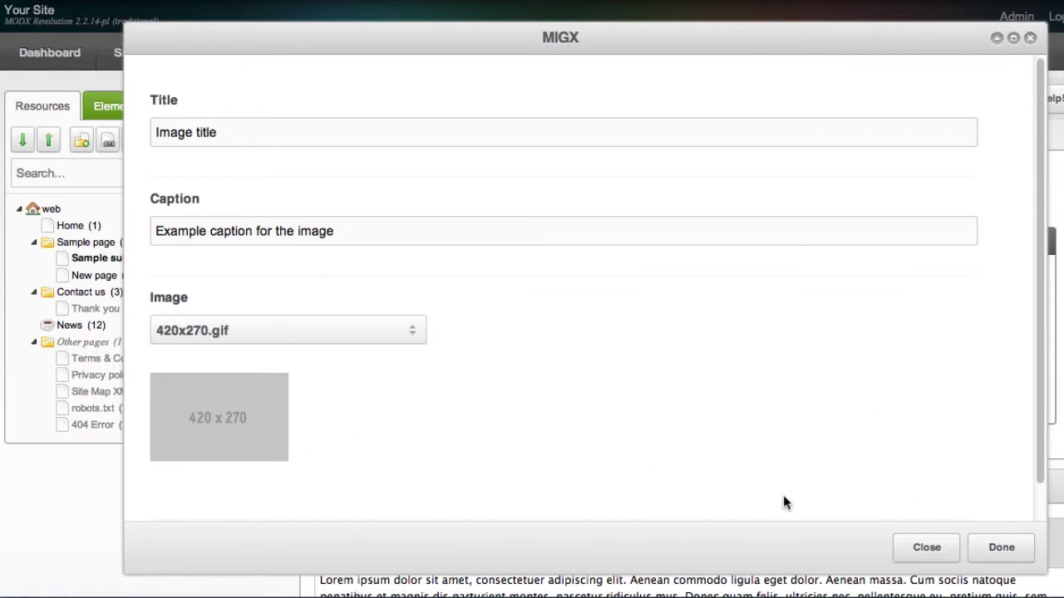
left_click(1001, 547)
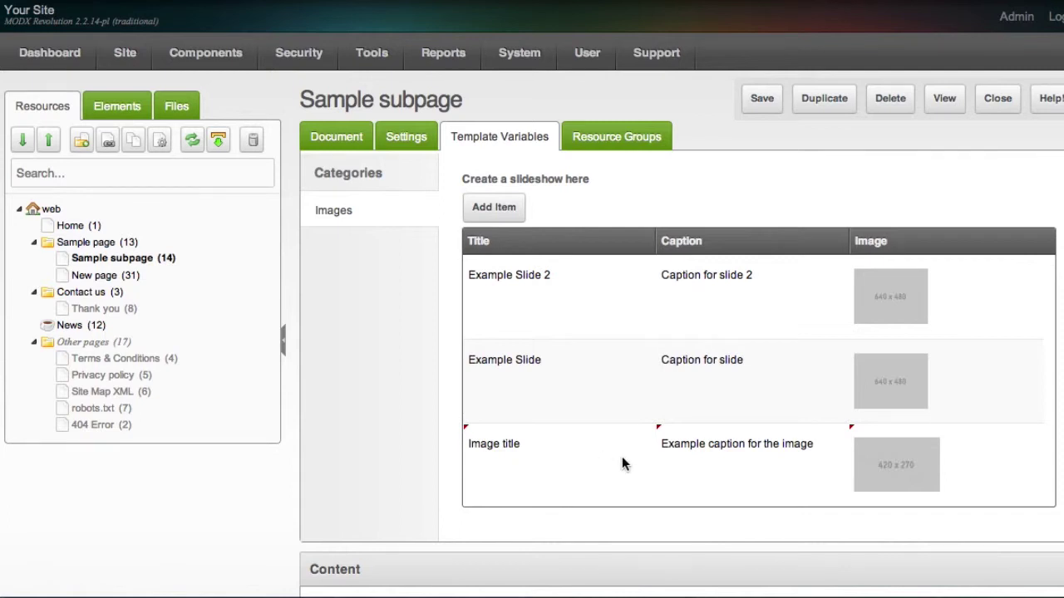
Step: Edit the third slide so its title reads 'New Image title'
right_click(489, 447)
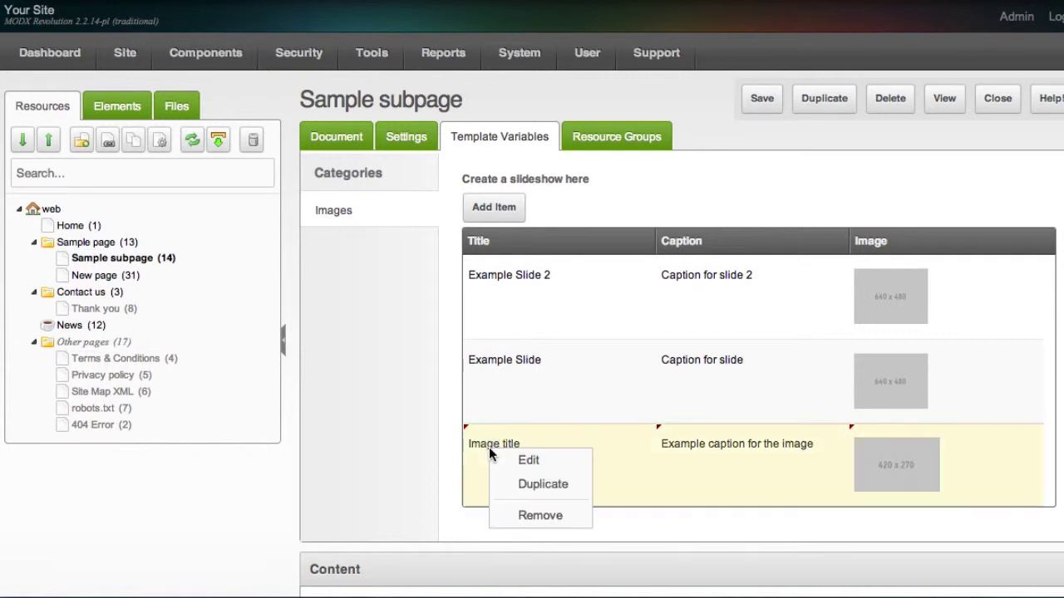
left_click(532, 461)
left_click(257, 136)
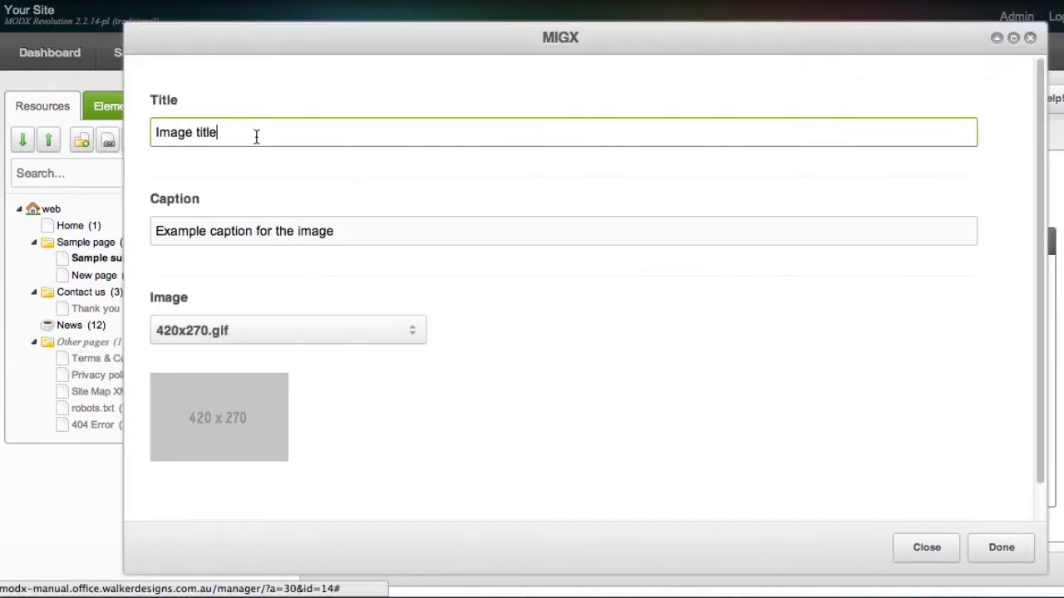
key("Home")
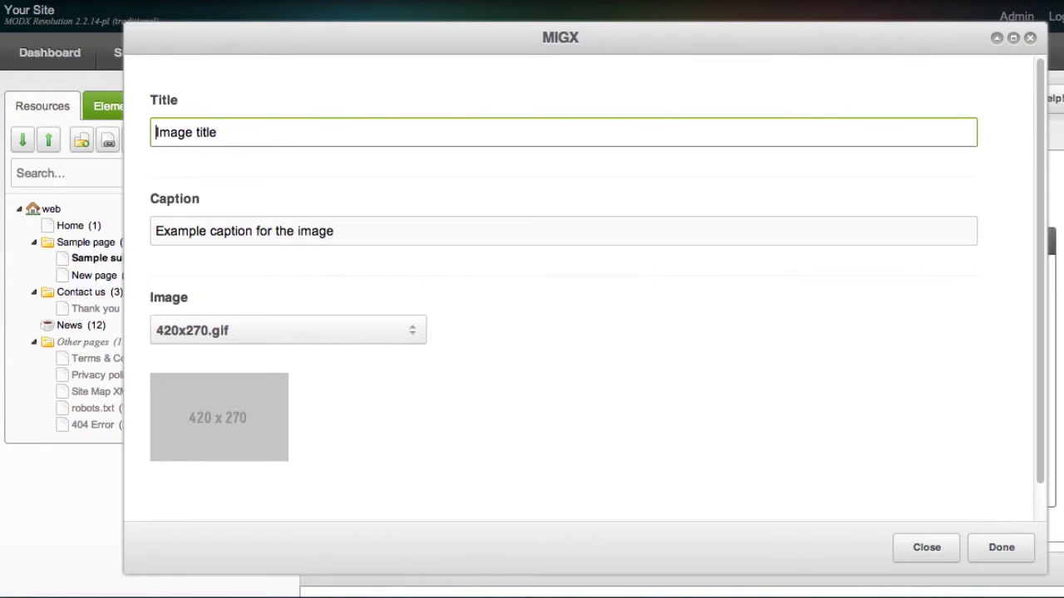
type("New Image")
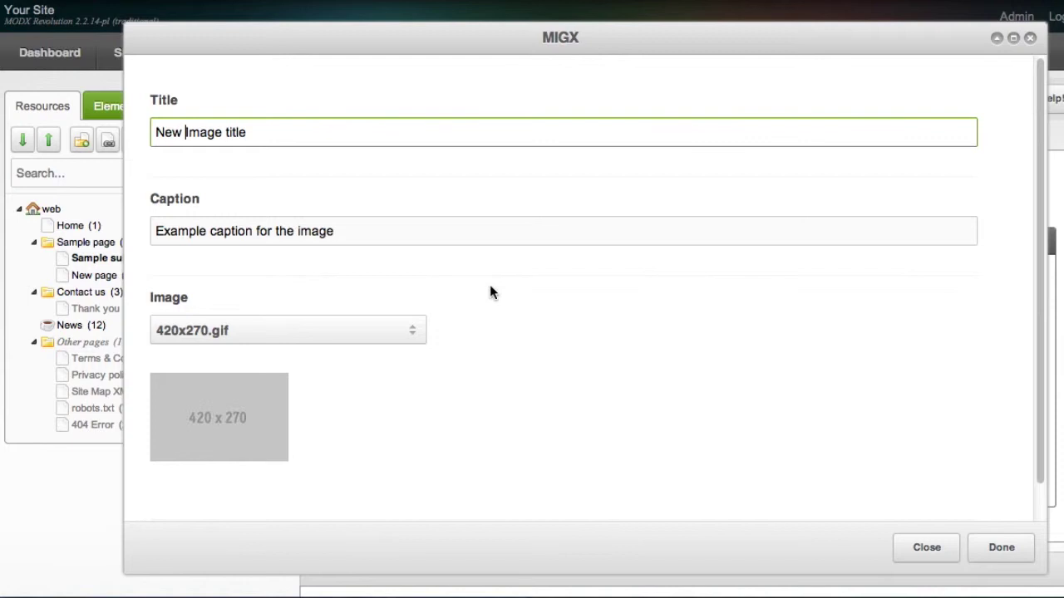
left_click(990, 550)
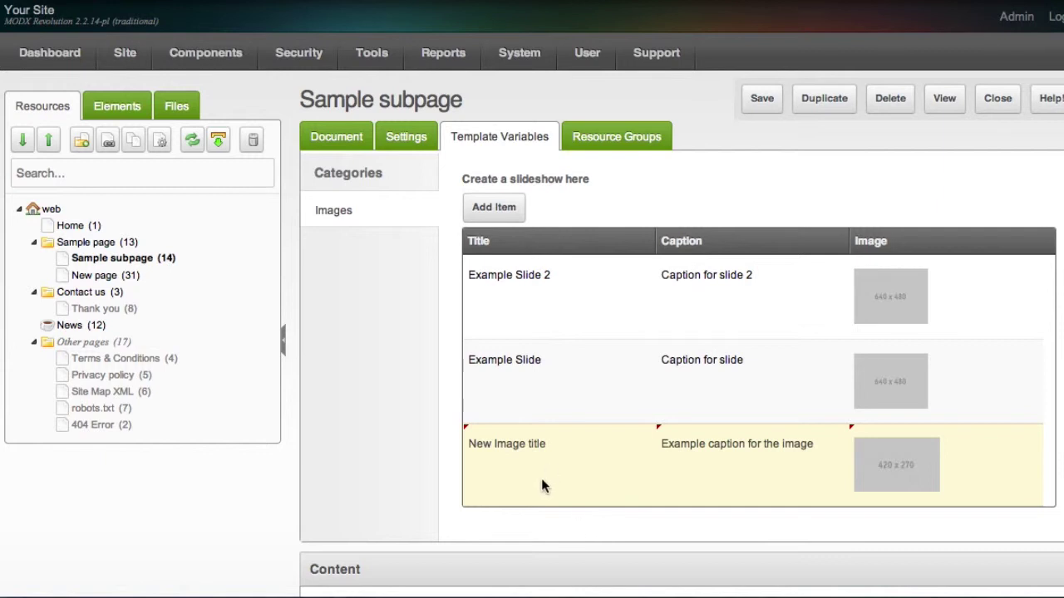
Step: Drag the rows so Example Slide 2 stays first, then remove the Example Slide row
left_click_drag(532, 479, 547, 301)
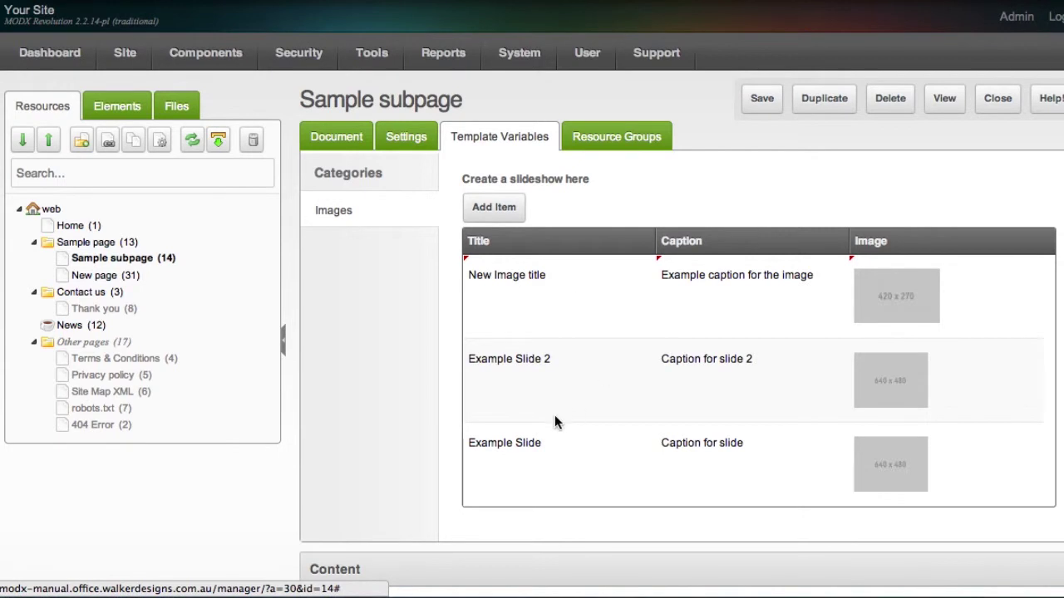
left_click_drag(532, 403, 548, 286)
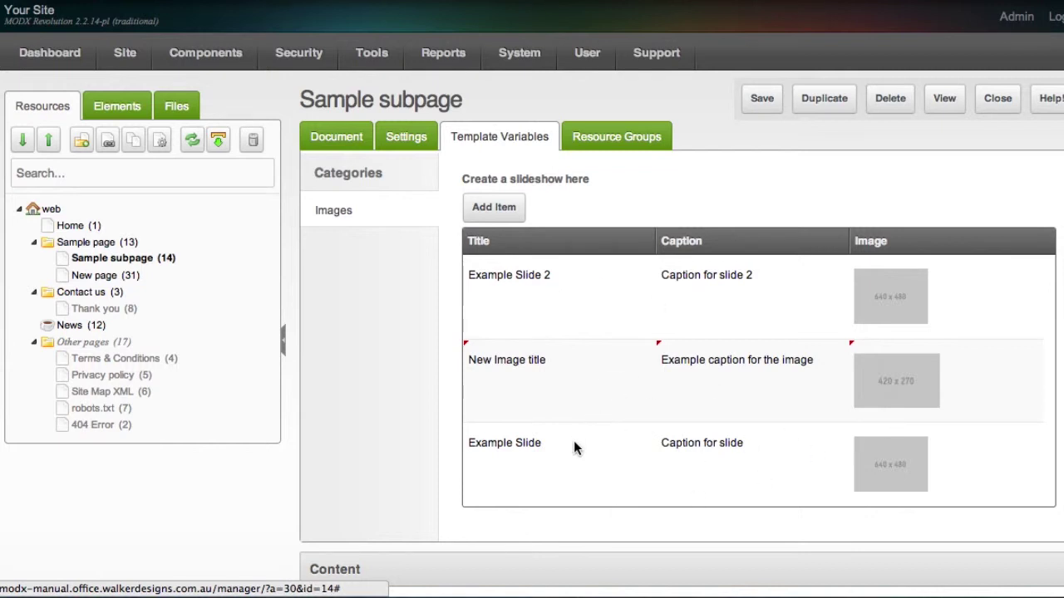
right_click(516, 457)
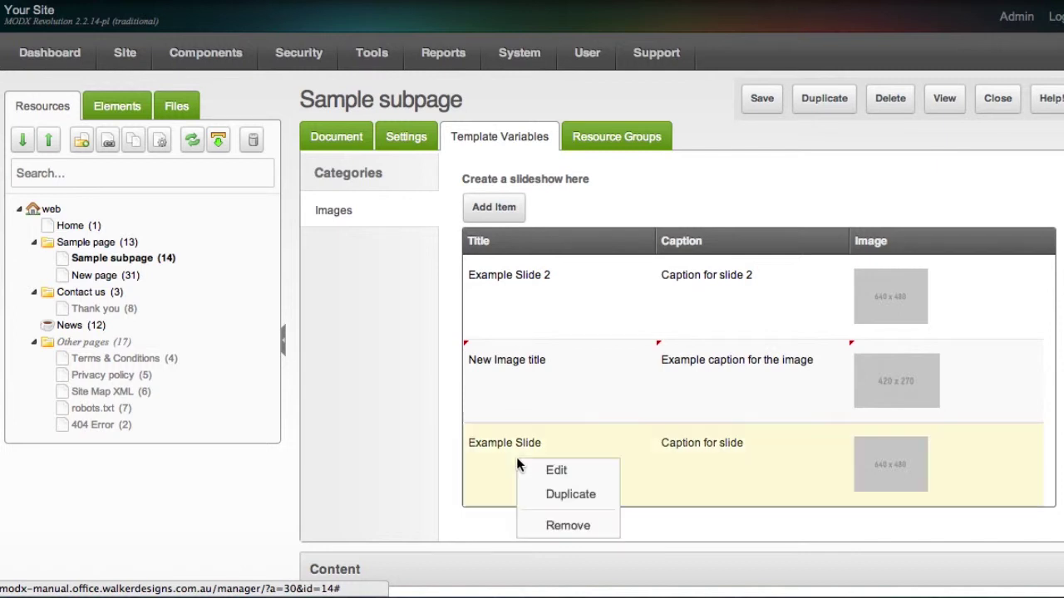
left_click(561, 526)
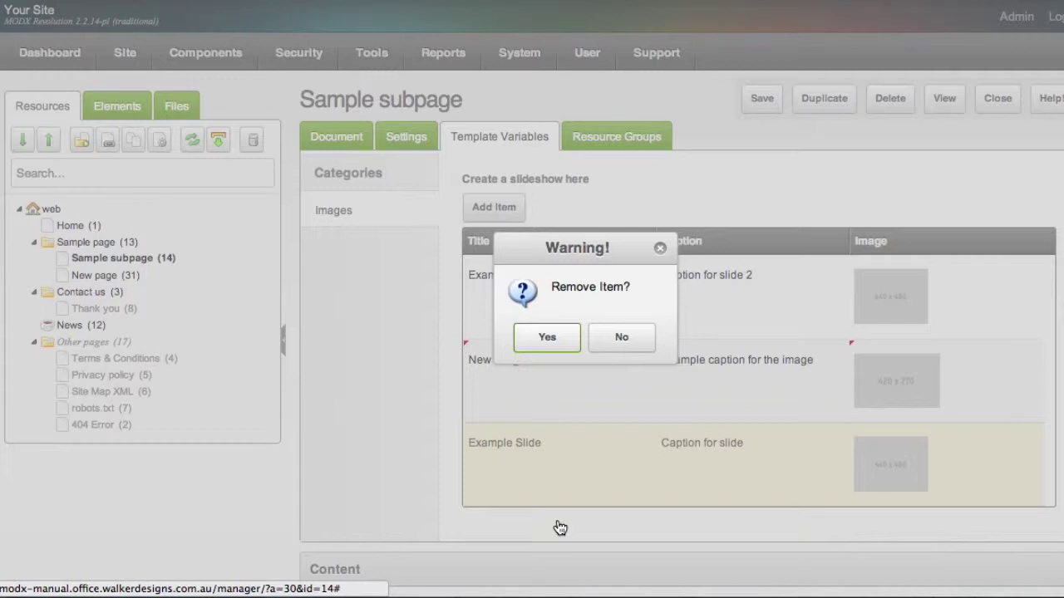
left_click(555, 340)
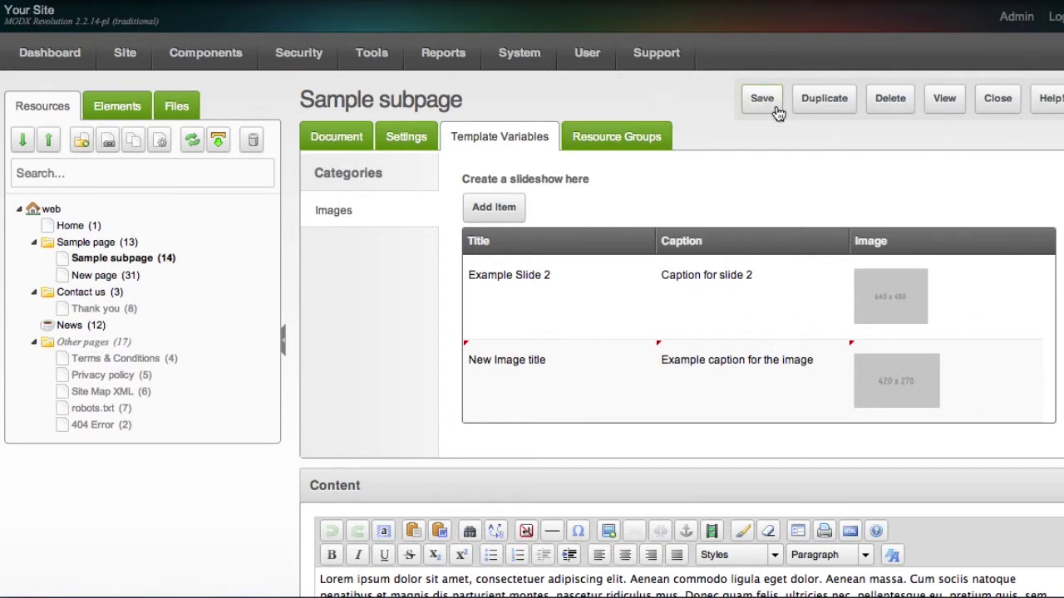
left_click(502, 212)
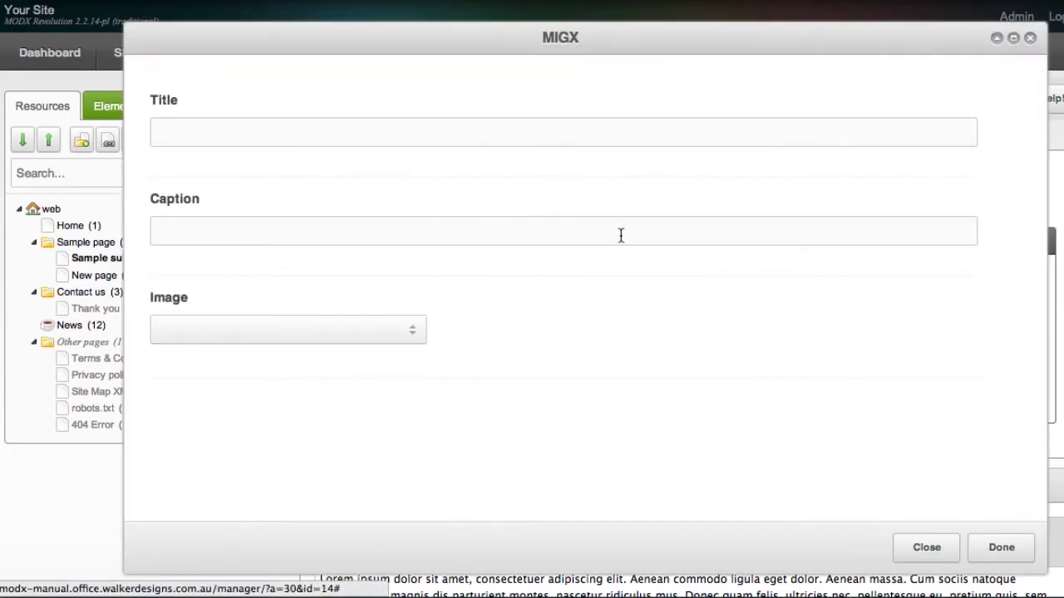
left_click(1000, 546)
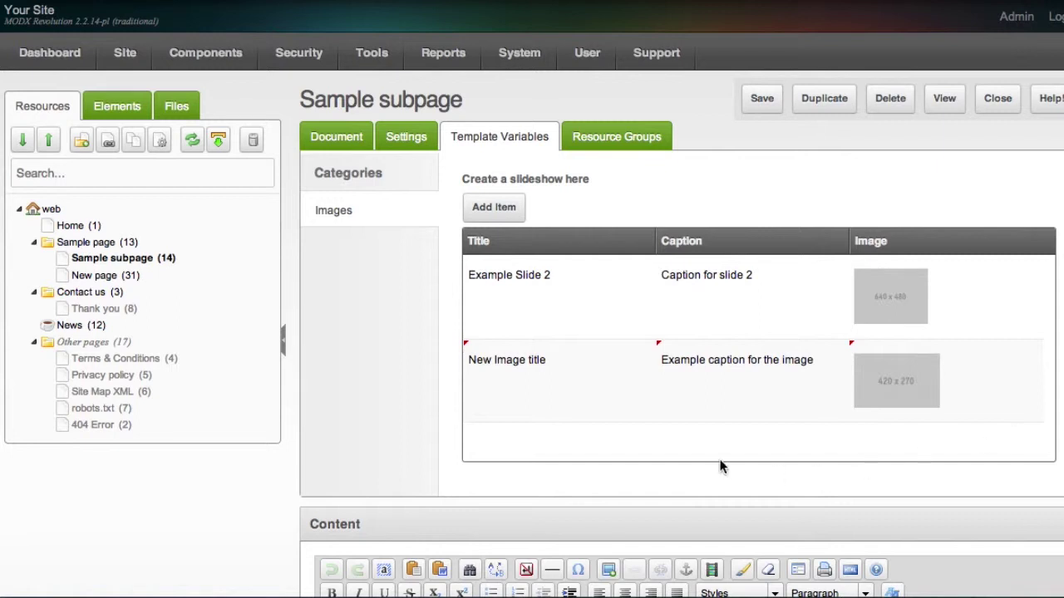
right_click(518, 453)
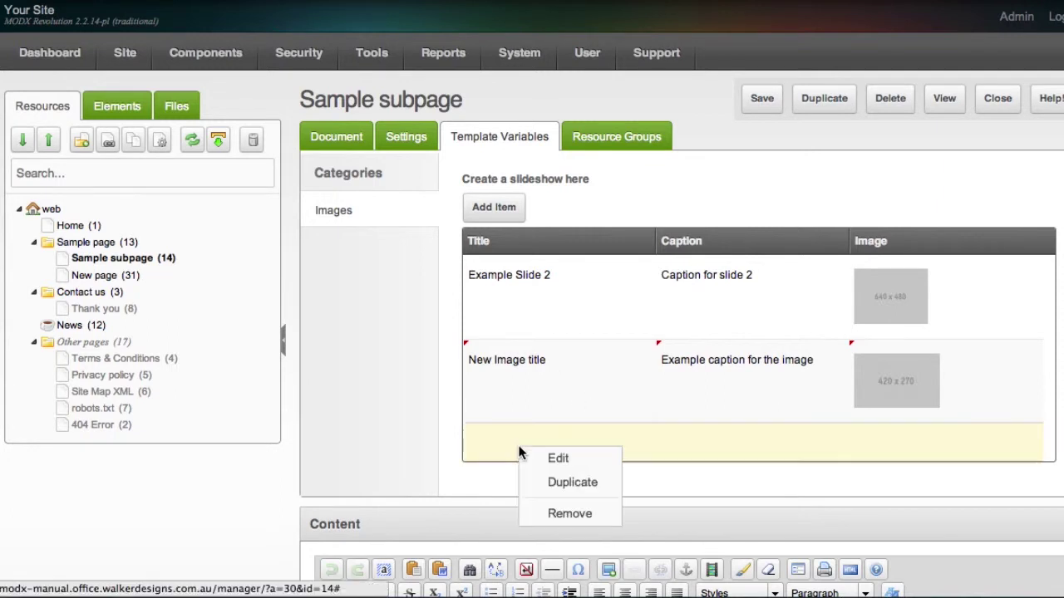
left_click(555, 512)
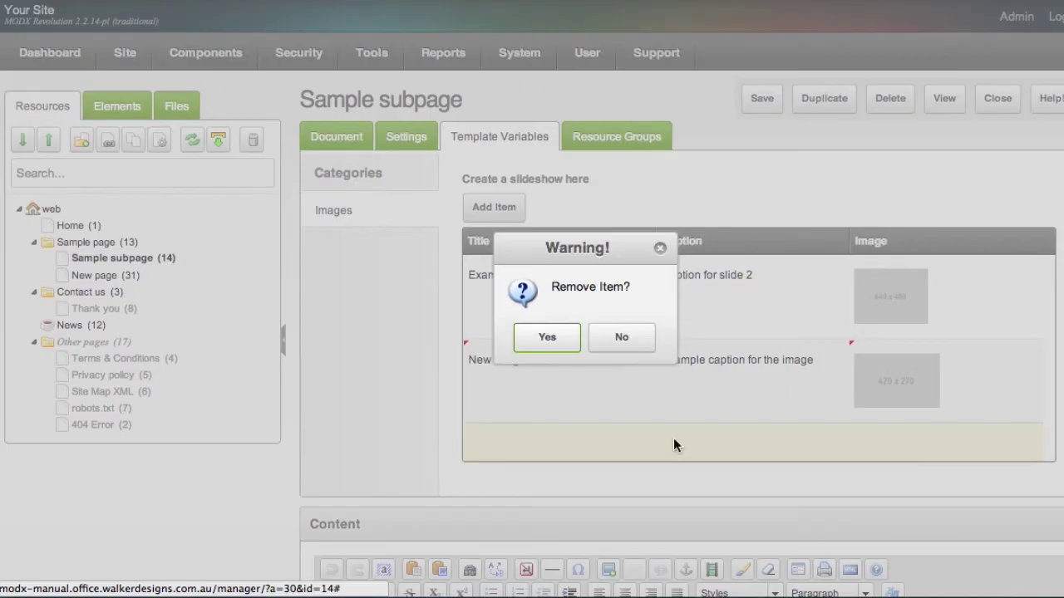
left_click(553, 339)
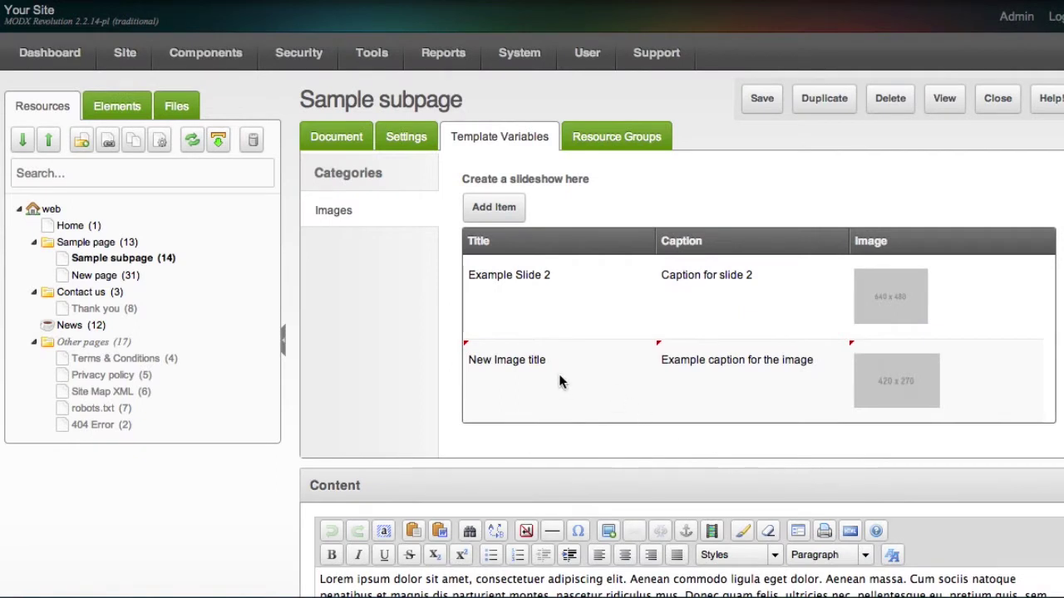
Step: Duplicate the New Image title slide and add the copy to the slideshow
right_click(559, 374)
left_click(585, 414)
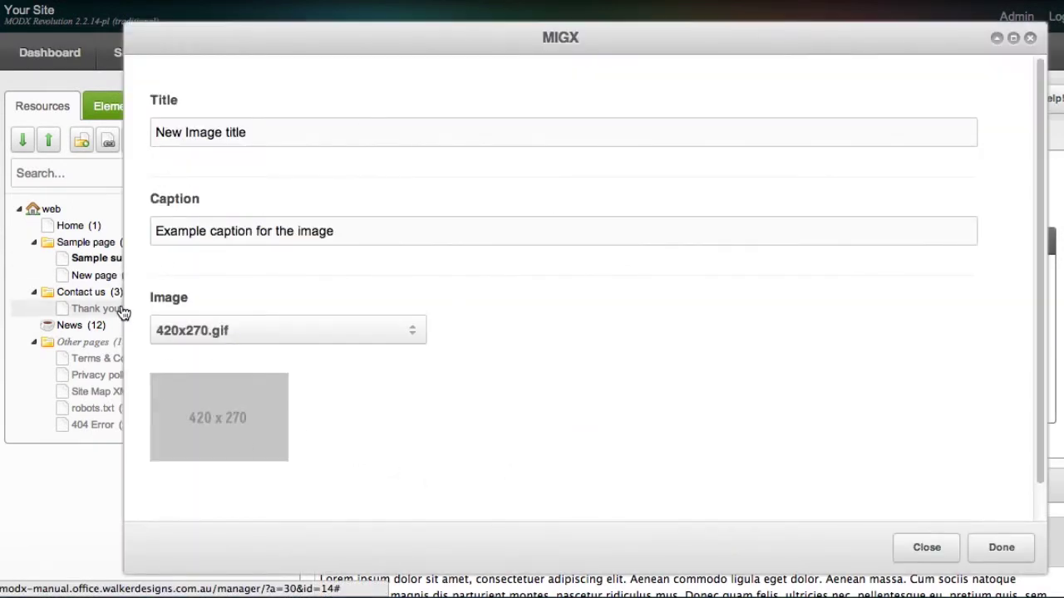
left_click(1001, 548)
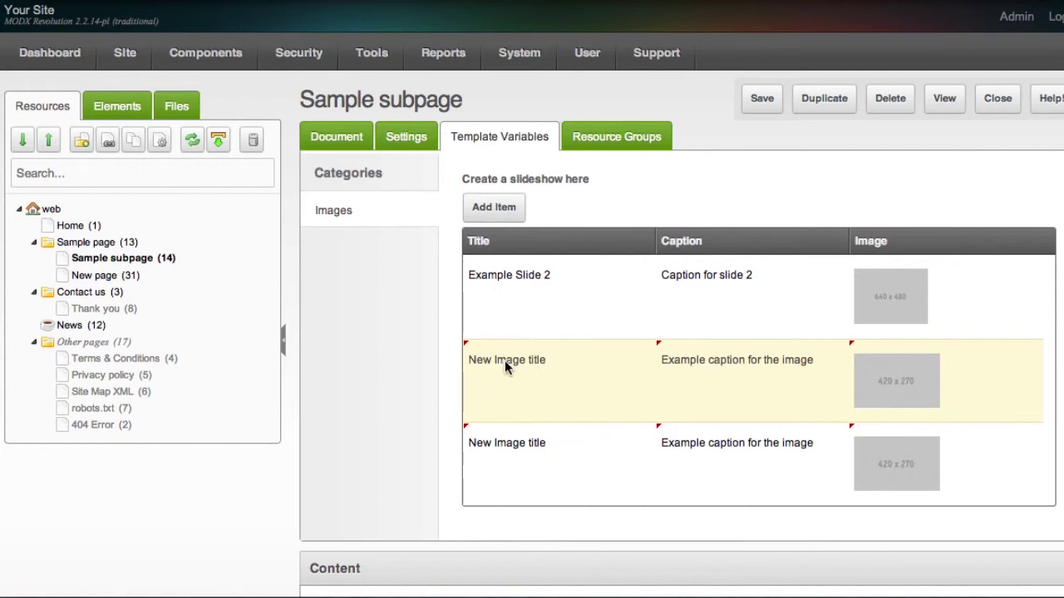
Step: Remove the duplicate New Image title slide and save the Sample subpage
right_click(555, 372)
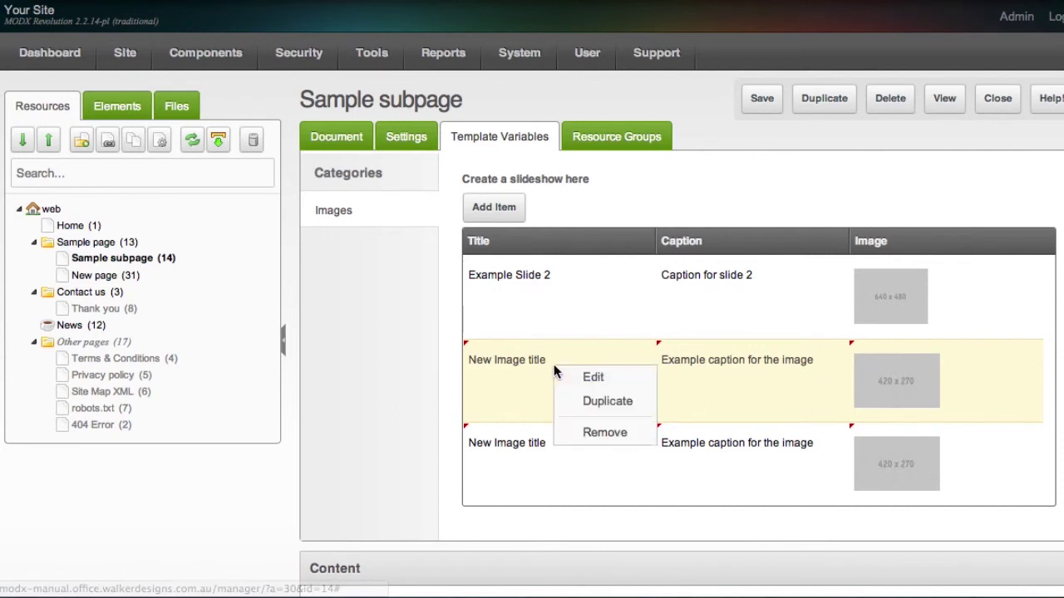
left_click(609, 433)
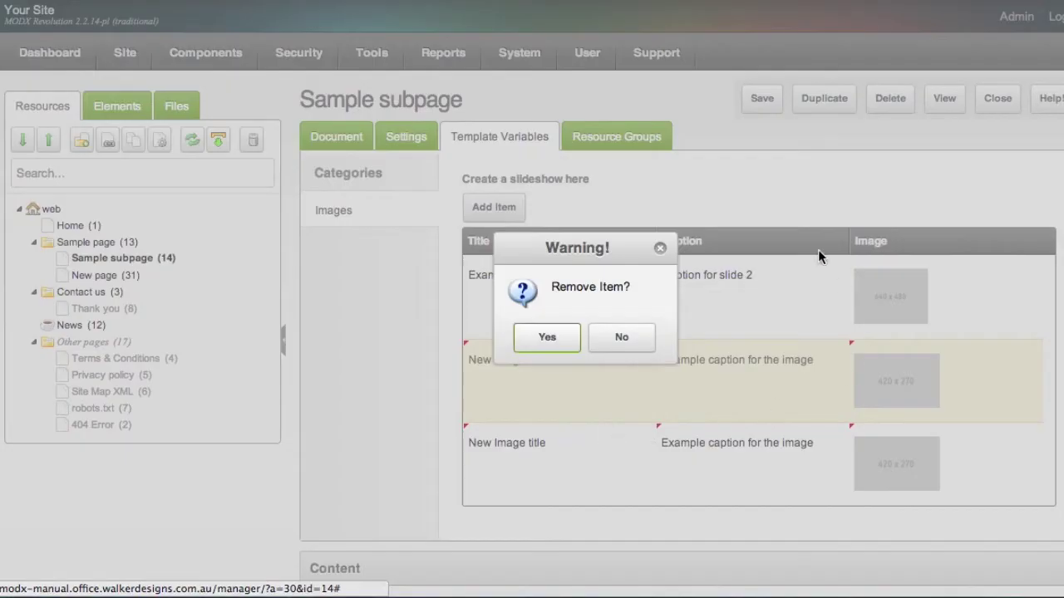
left_click(548, 342)
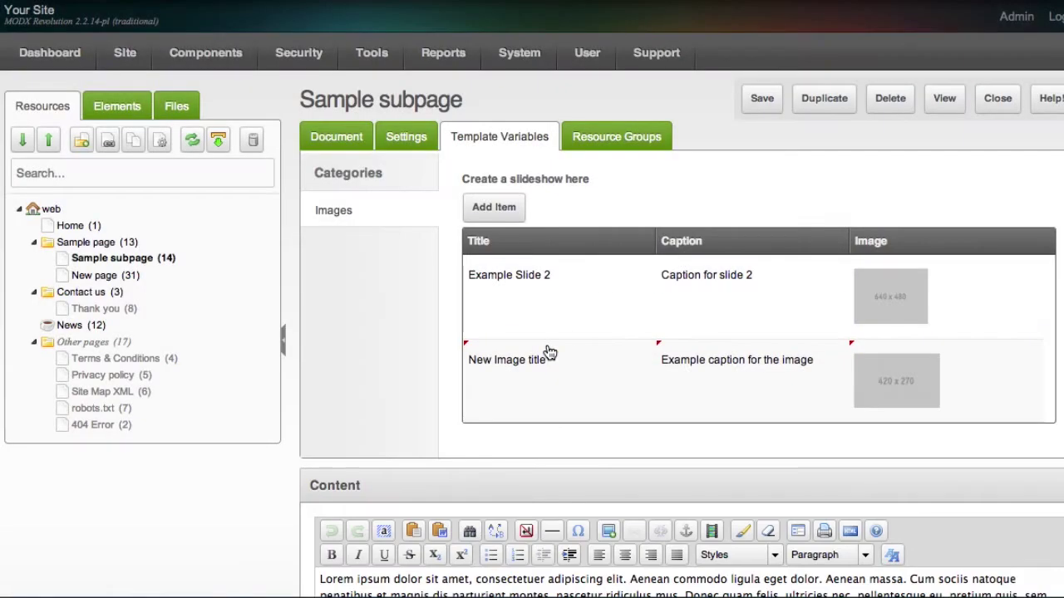
left_click(772, 101)
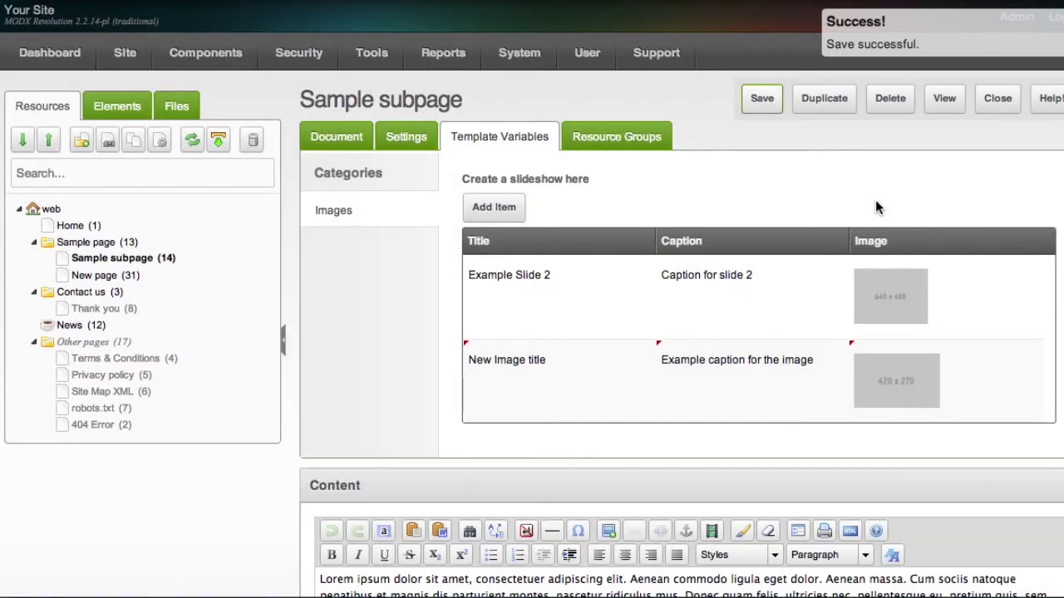